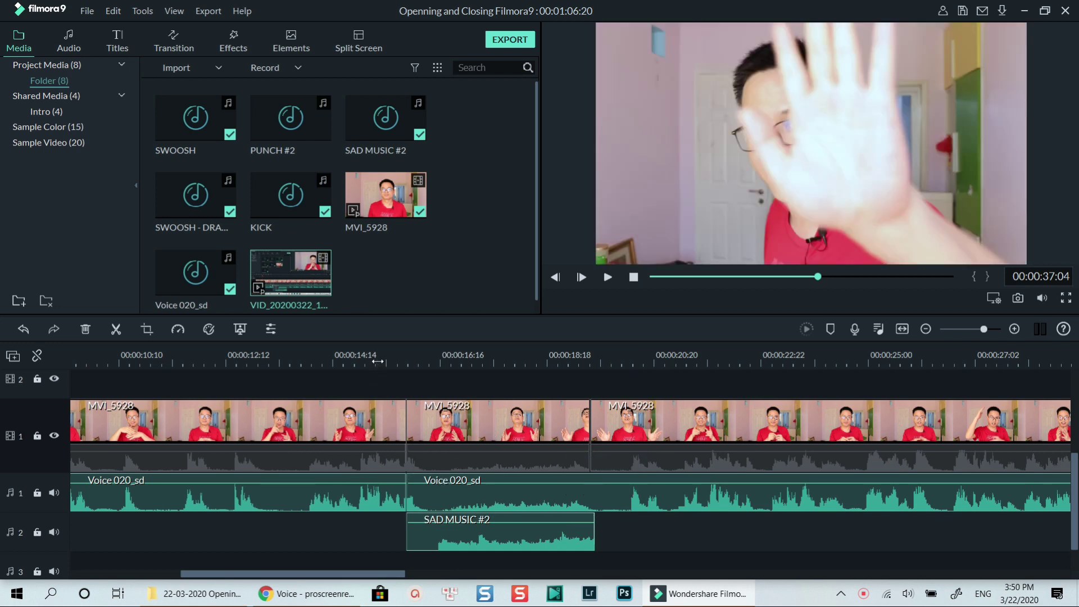
# Play back the video from about 15 seconds and through the closing effect section.
pyautogui.click(377, 361)
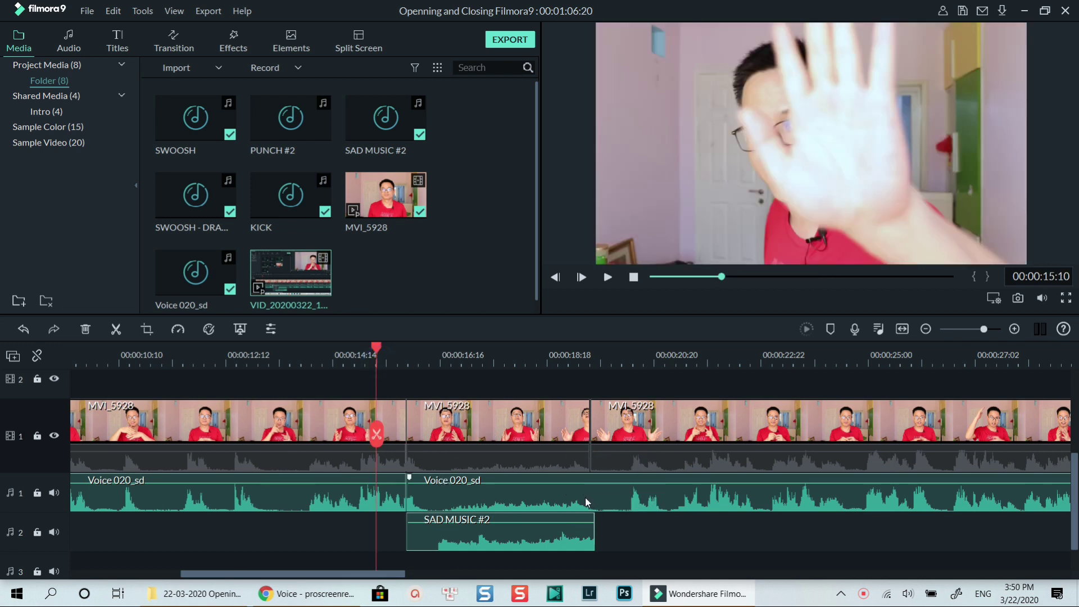
pyautogui.press('space')
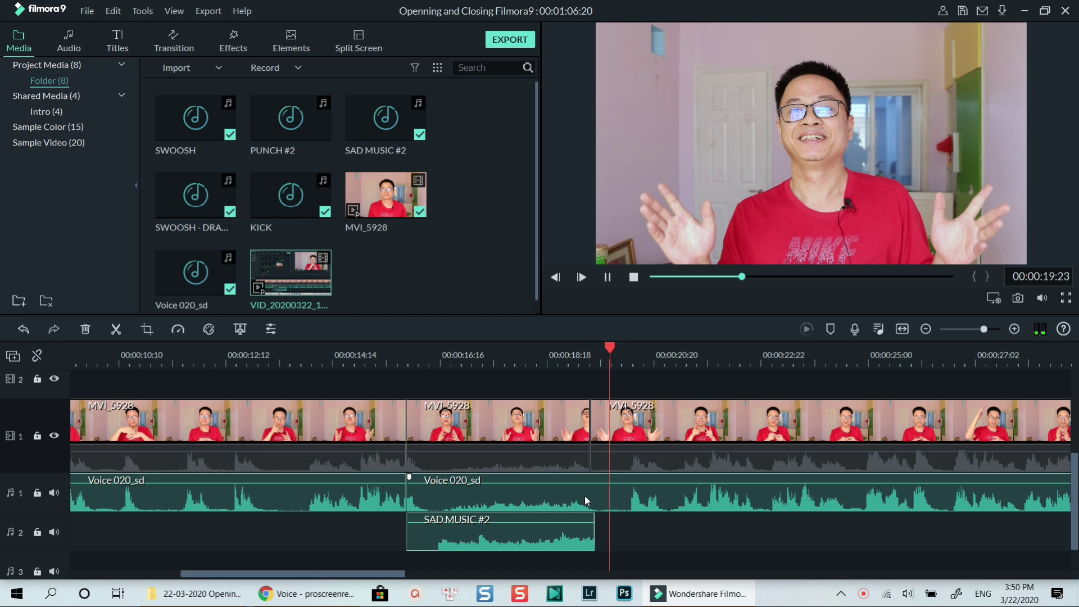
pyautogui.press('space')
pyautogui.moveTo(397, 574); pyautogui.dragTo(616, 574)
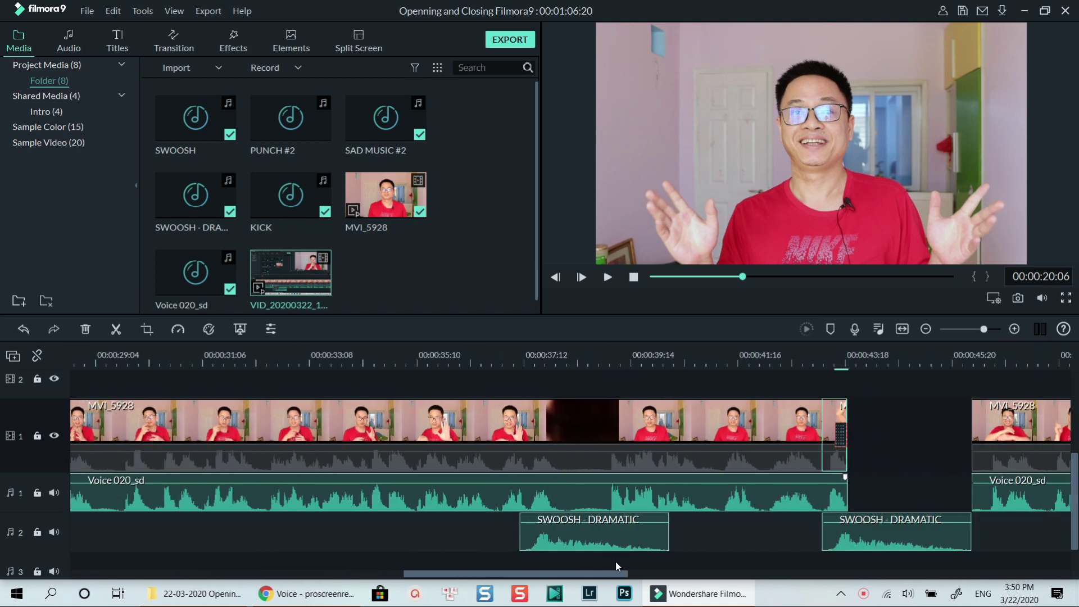
pyautogui.click(802, 365)
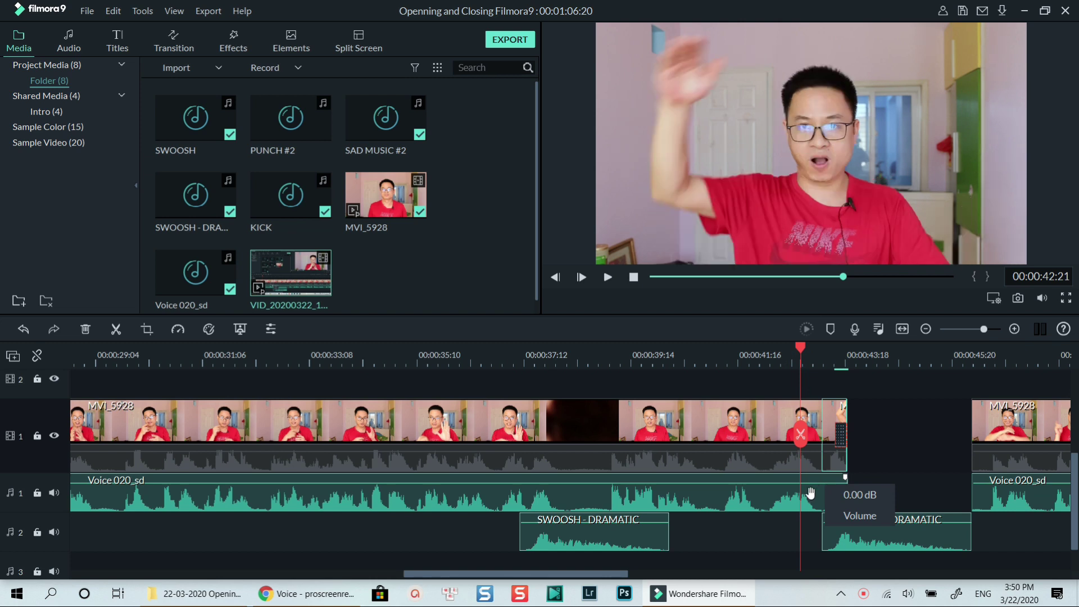
pyautogui.press('space')
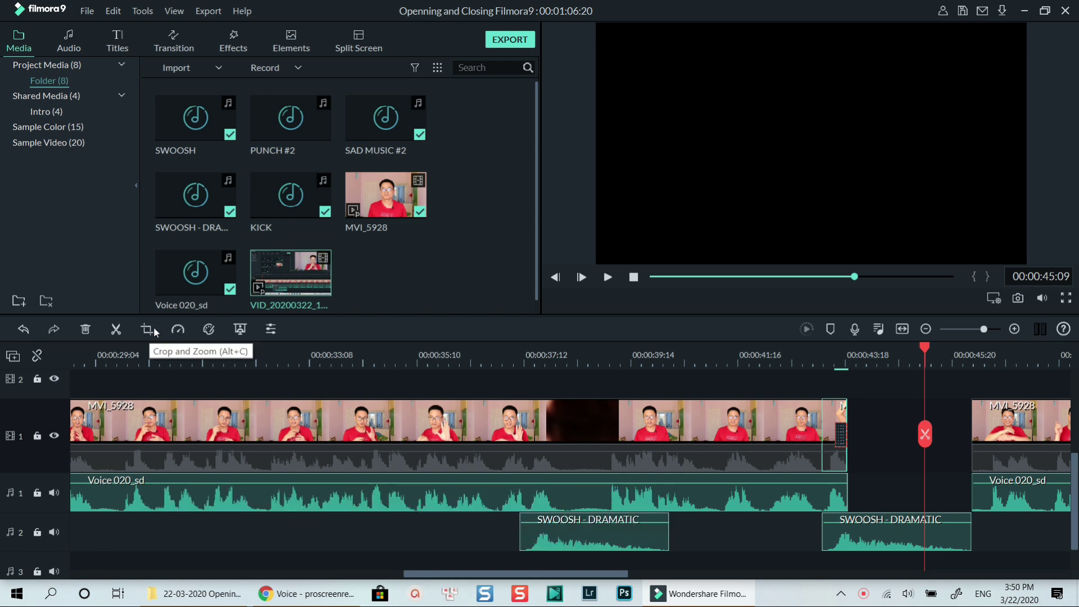
pyautogui.moveTo(426, 575); pyautogui.dragTo(44, 551)
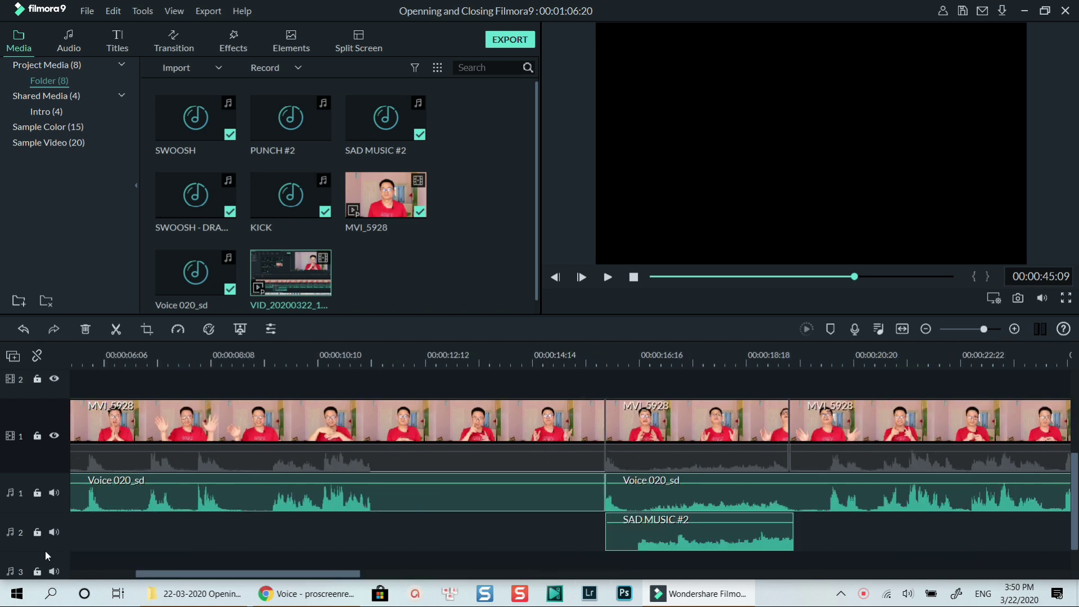
# Split MVI_5928 about four seconds in and select the short first piece.
pyautogui.click(82, 356)
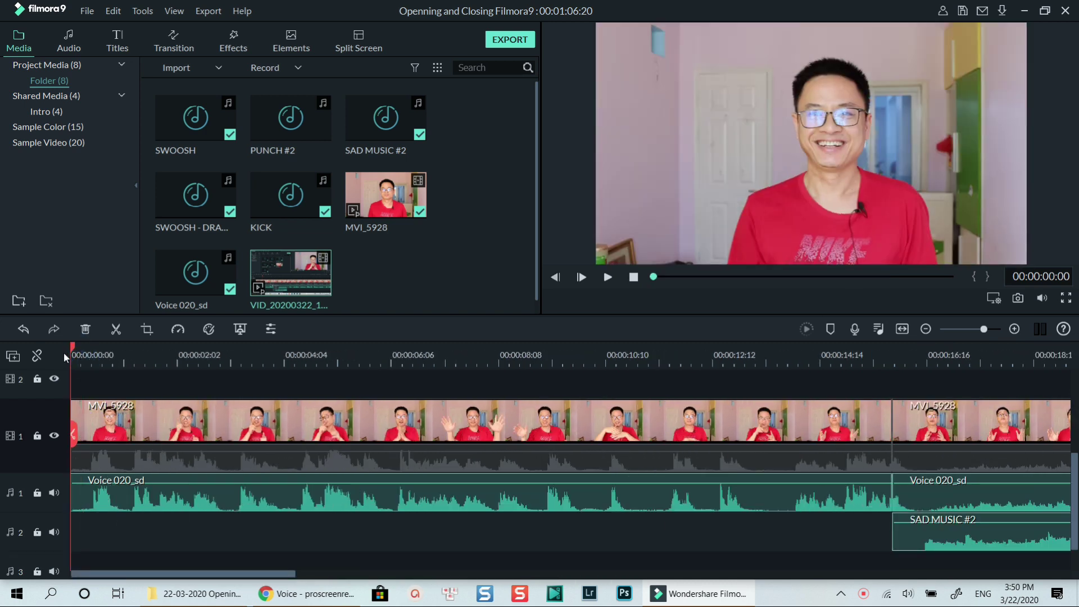
pyautogui.press('space')
pyautogui.press('space')
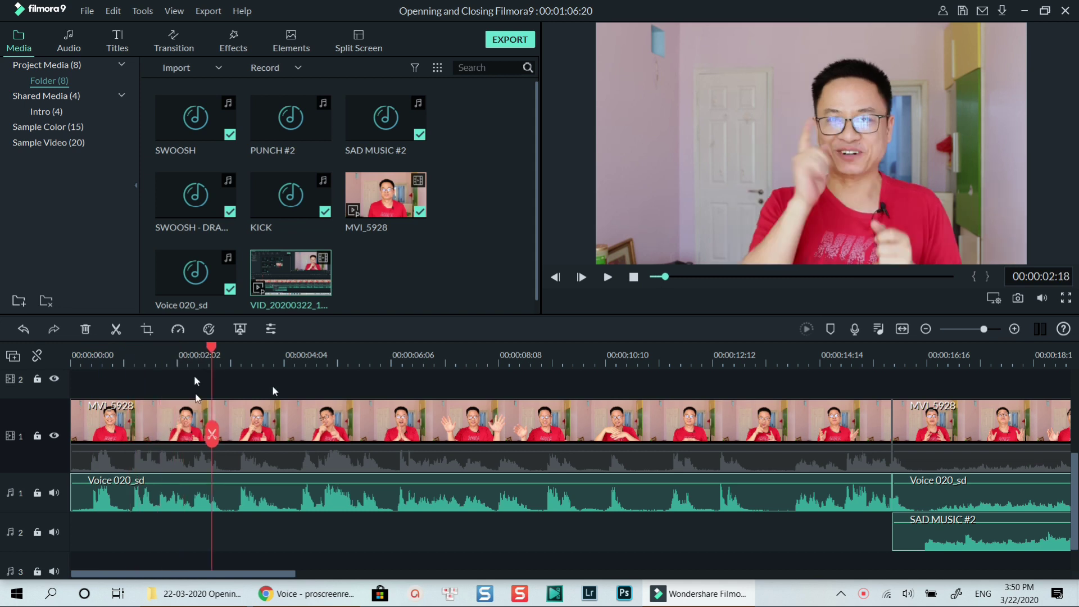
pyautogui.moveTo(200, 405); pyautogui.dragTo(285, 406)
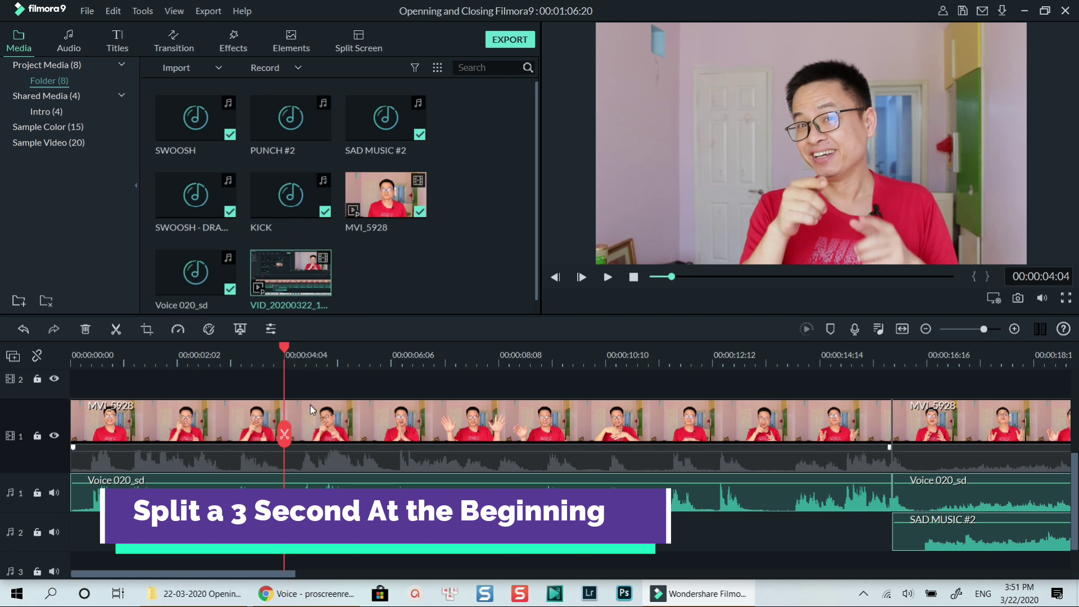
pyautogui.click(310, 428)
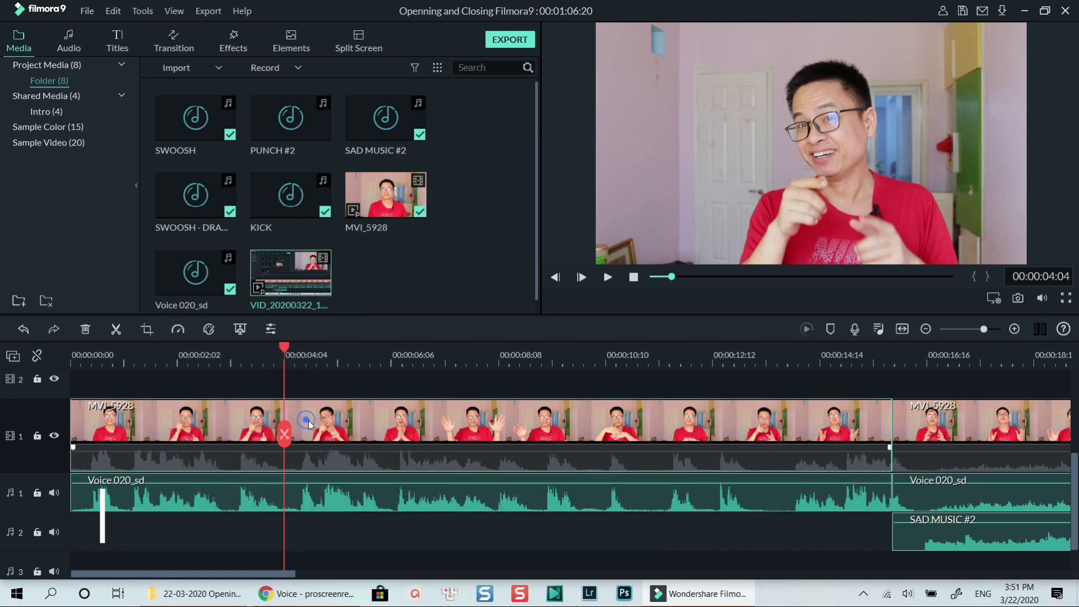
pyautogui.click(283, 437)
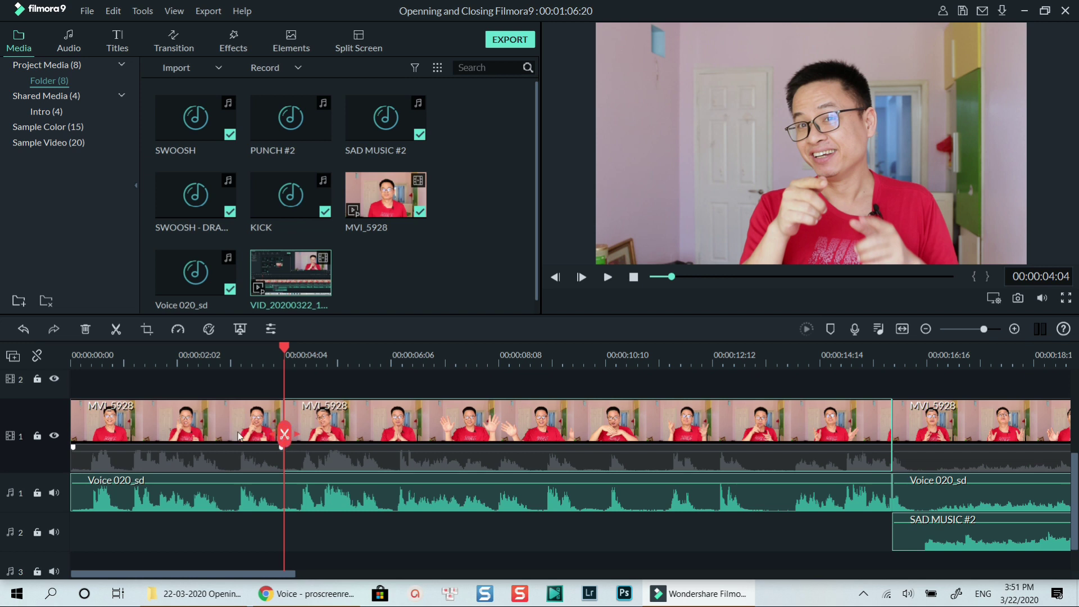
pyautogui.click(160, 424)
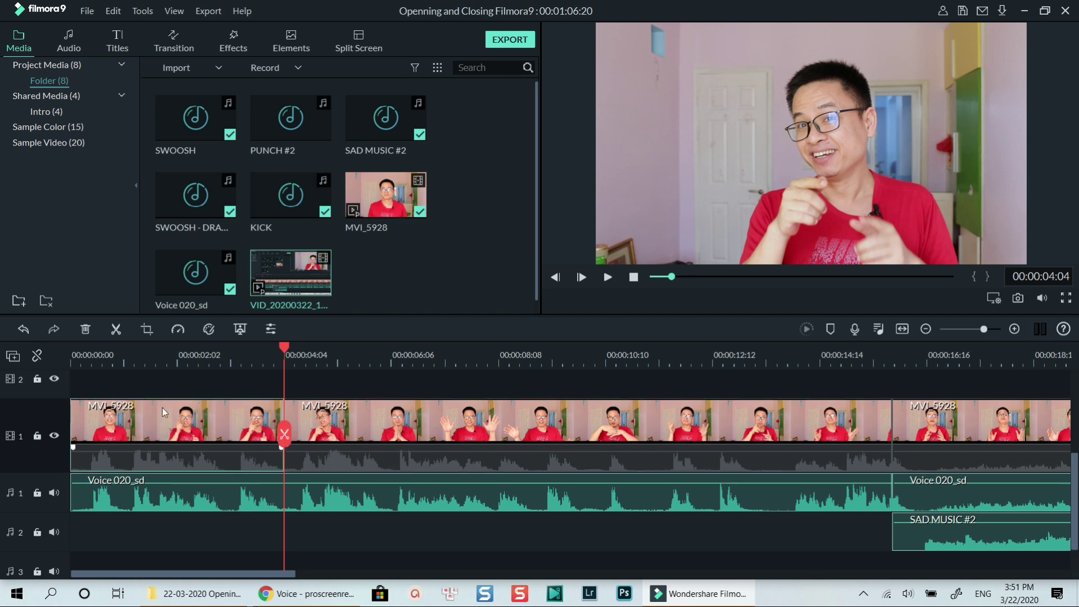
pyautogui.click(96, 366)
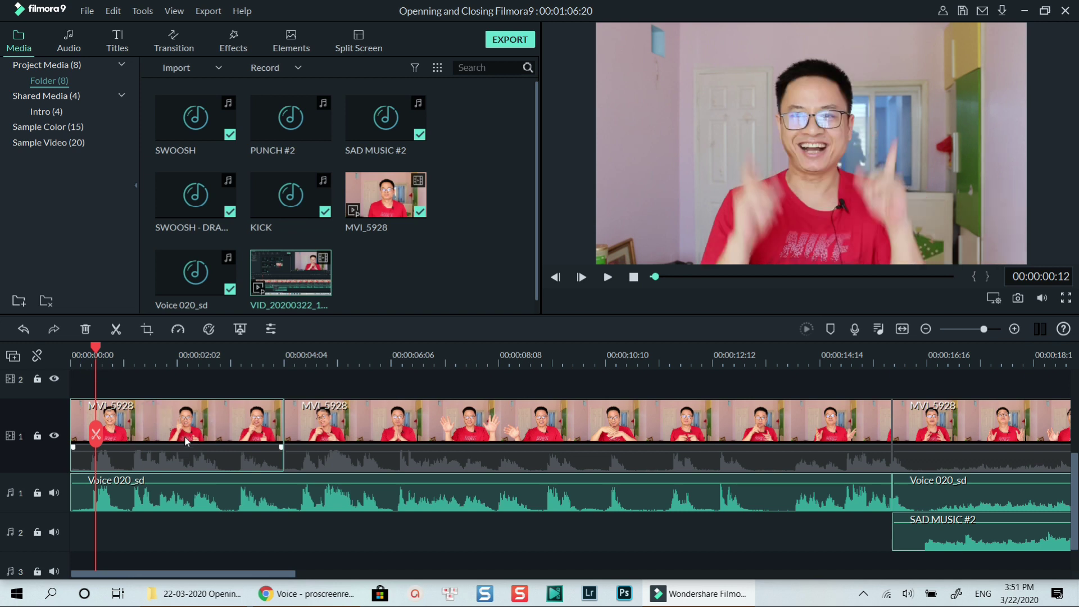
# Open Pan & Zoom for the opening clip, swap start and end, and set Ratio to Custom.
pyautogui.click(147, 333)
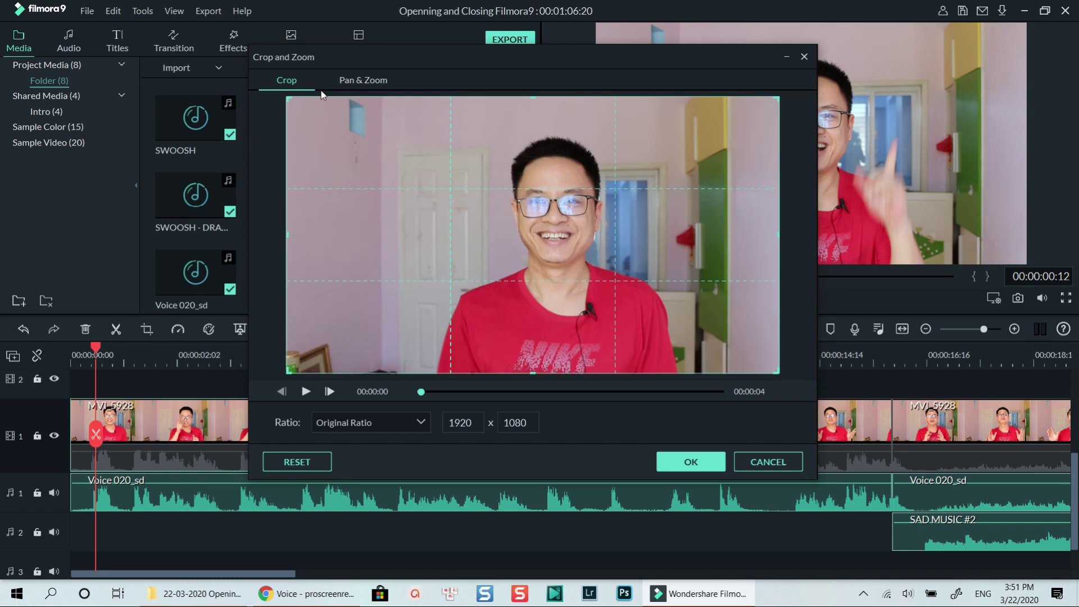
pyautogui.click(365, 81)
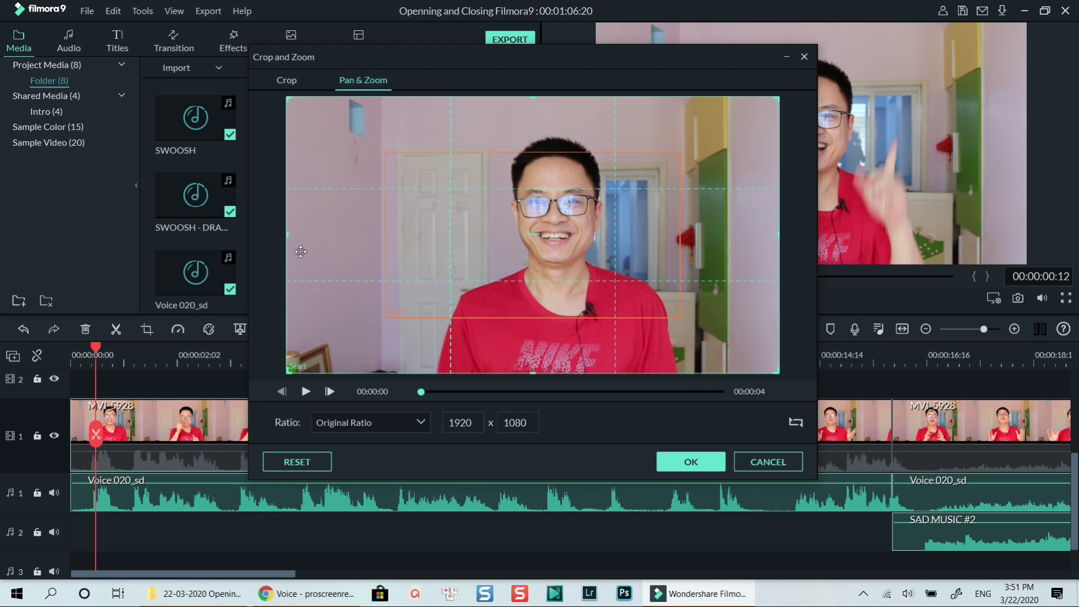
pyautogui.click(796, 424)
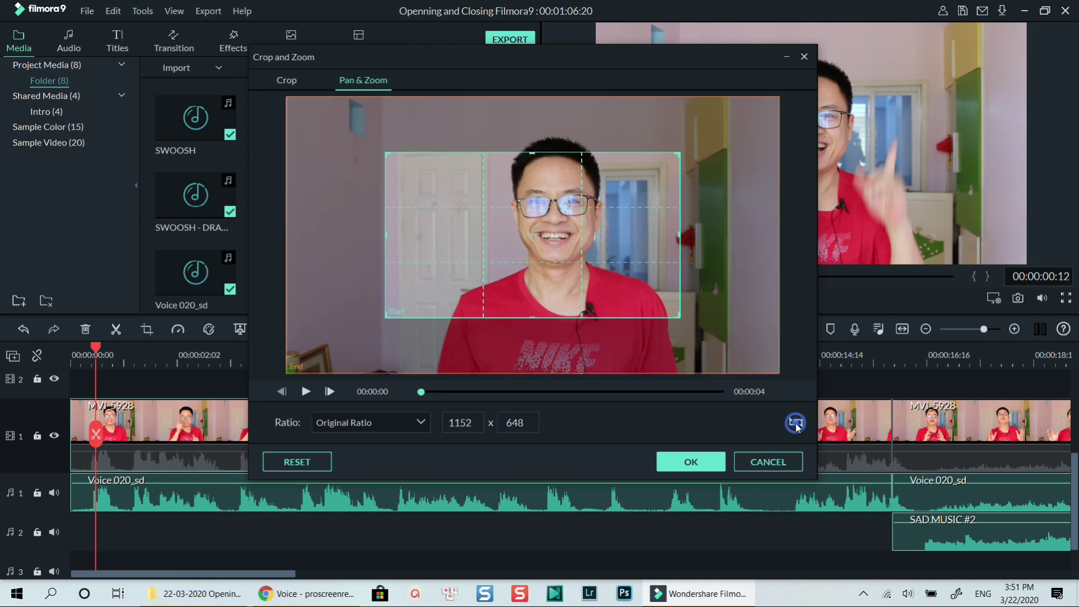
pyautogui.click(384, 427)
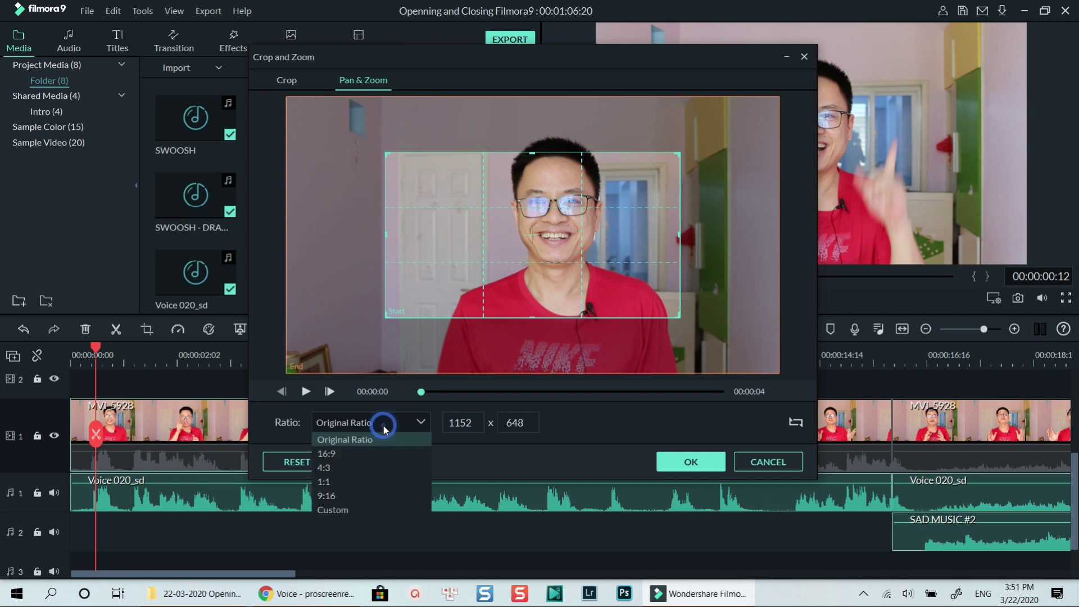
pyautogui.click(338, 510)
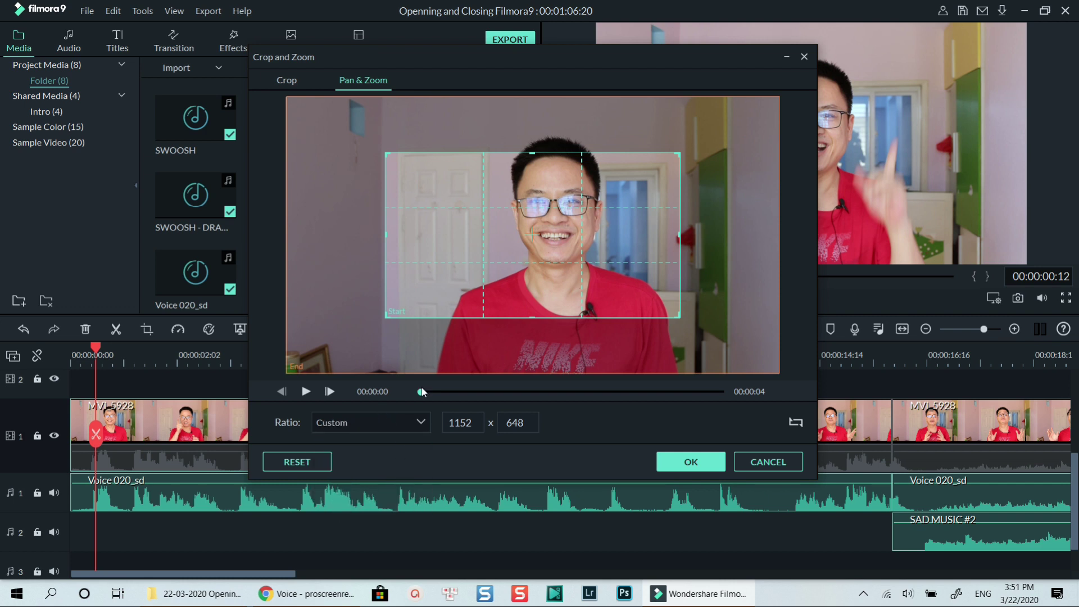
# Resize the Start frame to a full-width 1920x79 eye strip, preview, and apply.
pyautogui.moveTo(388, 237); pyautogui.dragTo(289, 239)
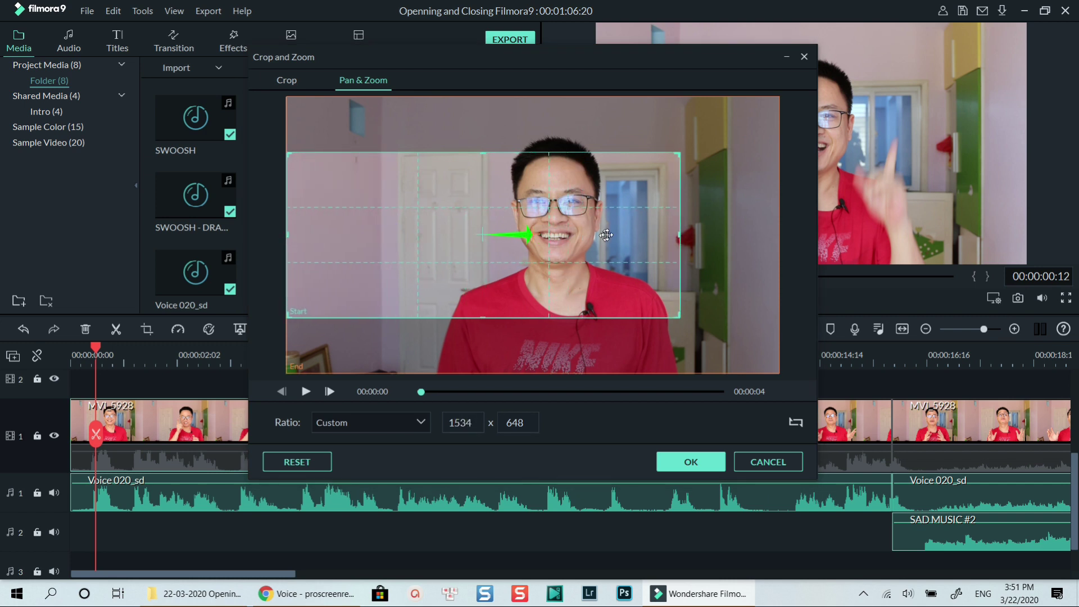
pyautogui.moveTo(678, 235); pyautogui.dragTo(779, 237)
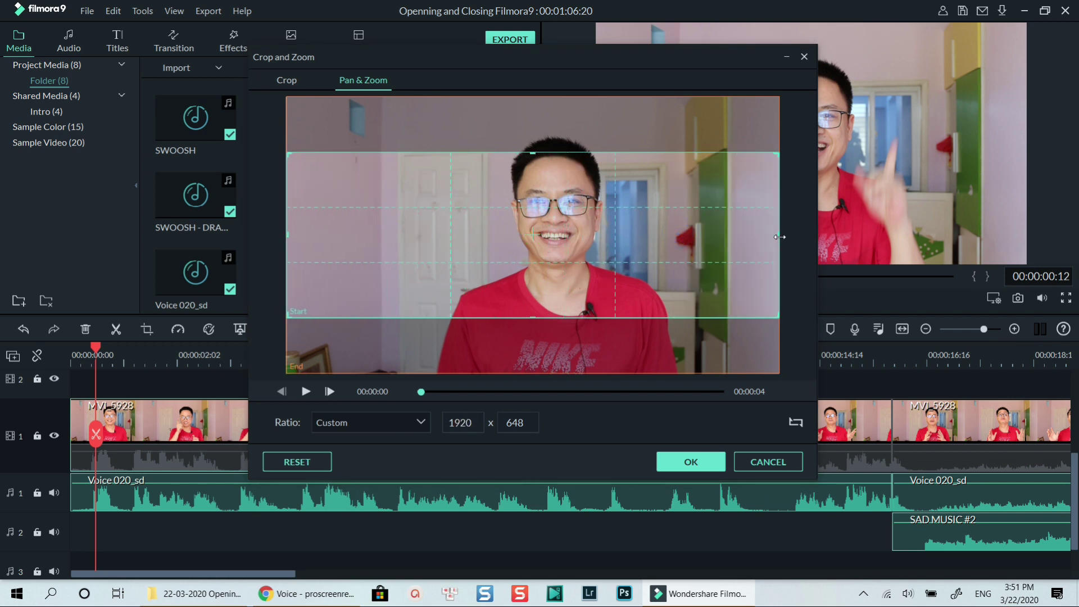
pyautogui.moveTo(531, 317); pyautogui.dragTo(536, 246)
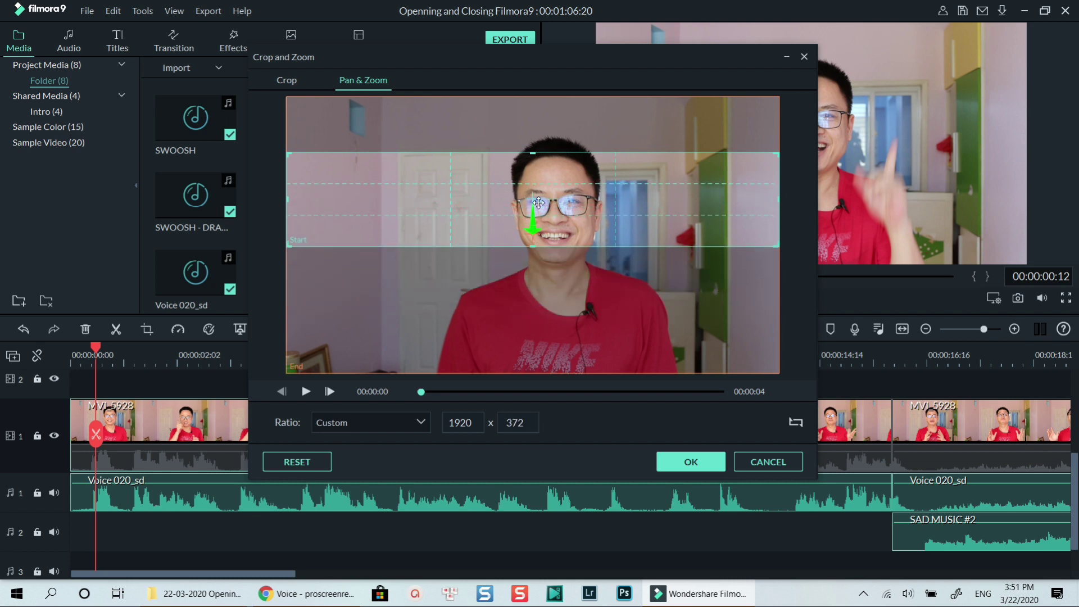
pyautogui.moveTo(531, 153); pyautogui.dragTo(534, 242)
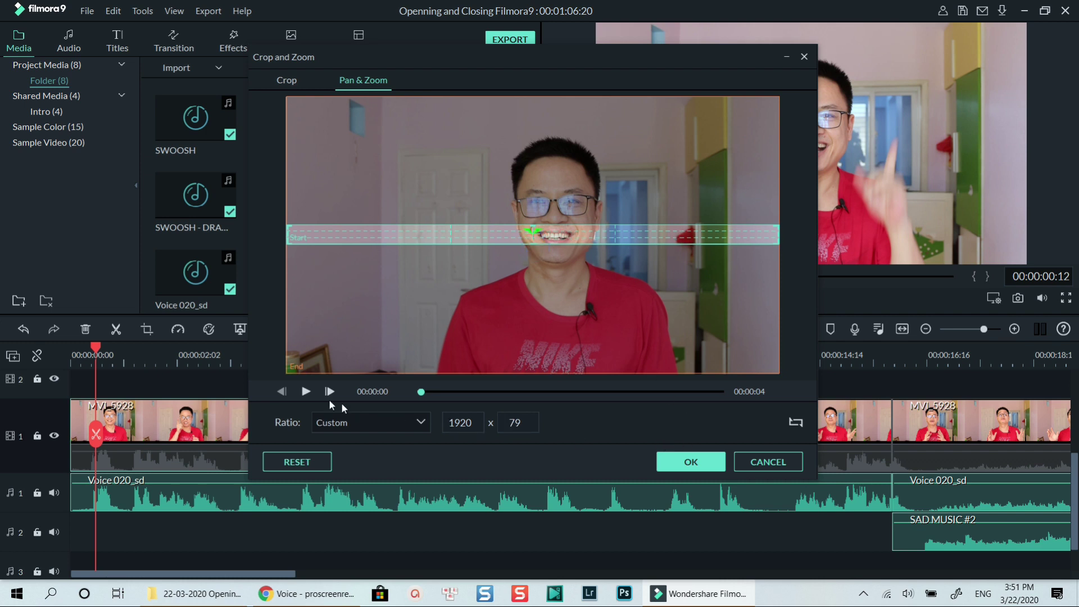
pyautogui.click(305, 392)
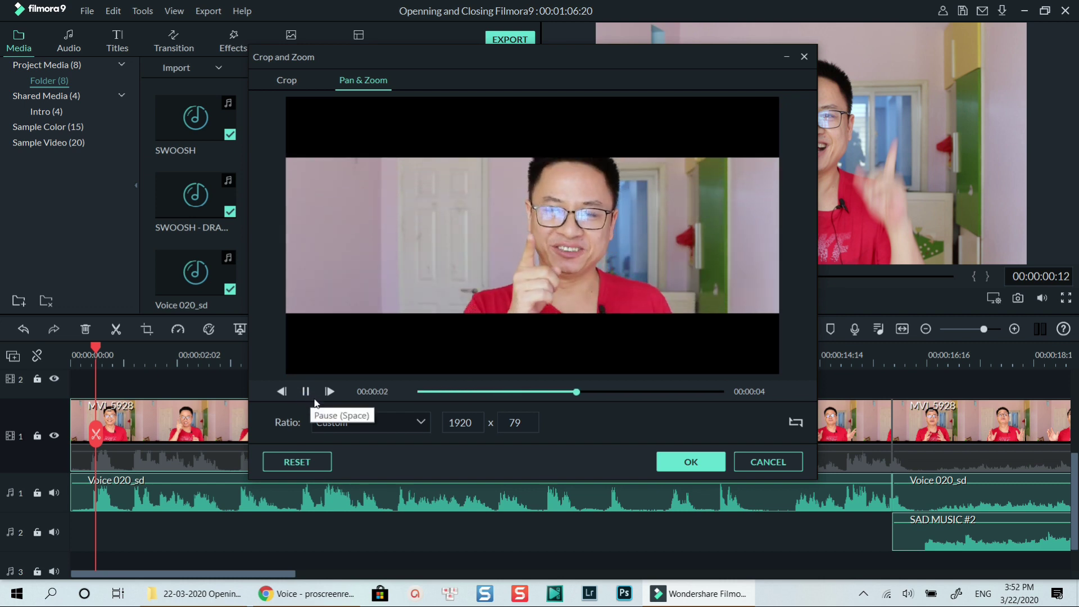
pyautogui.click(694, 463)
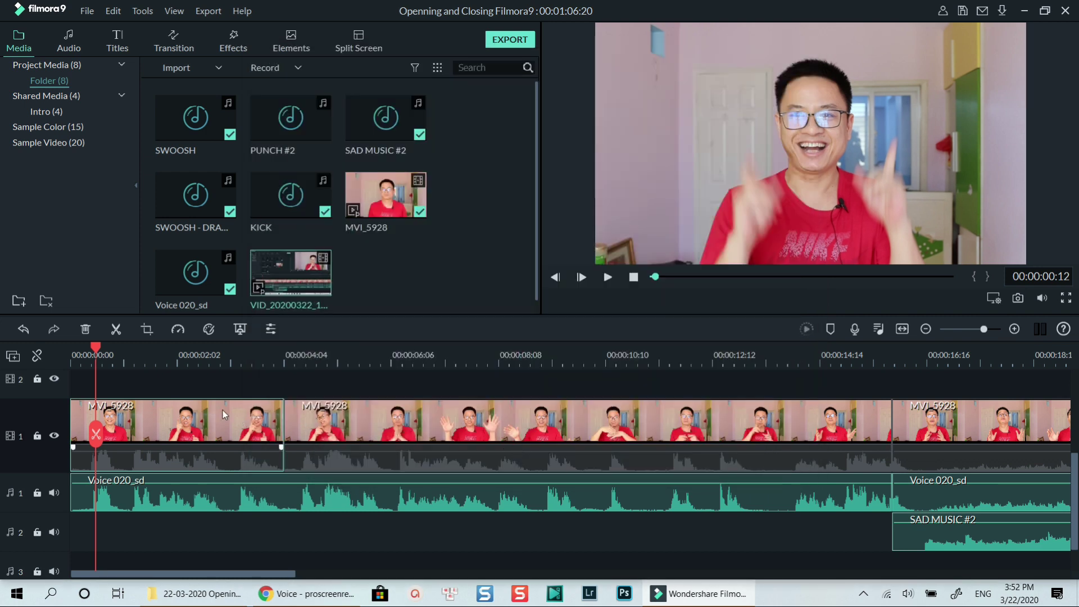
# Replay the opening from the start to check the eye-opening effect.
pyautogui.moveTo(97, 352); pyautogui.dragTo(72, 354)
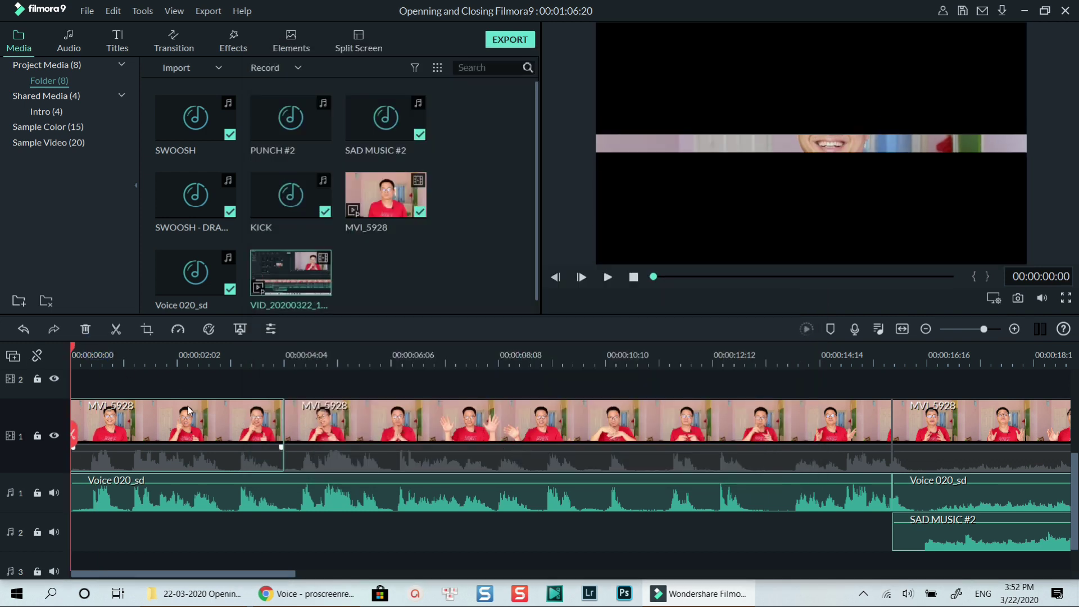
pyautogui.press('space')
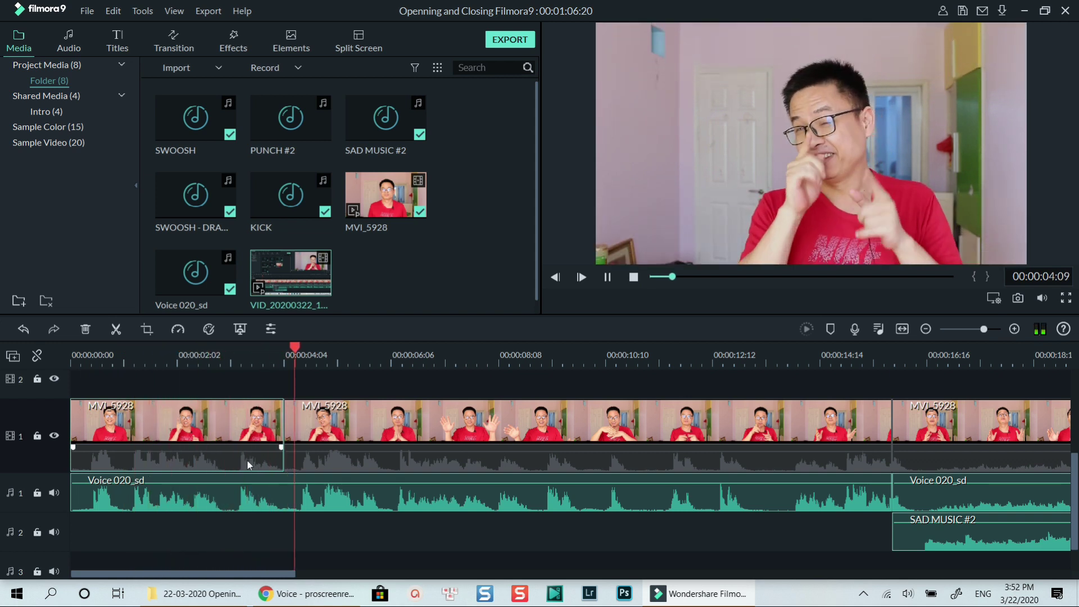
pyautogui.press('space')
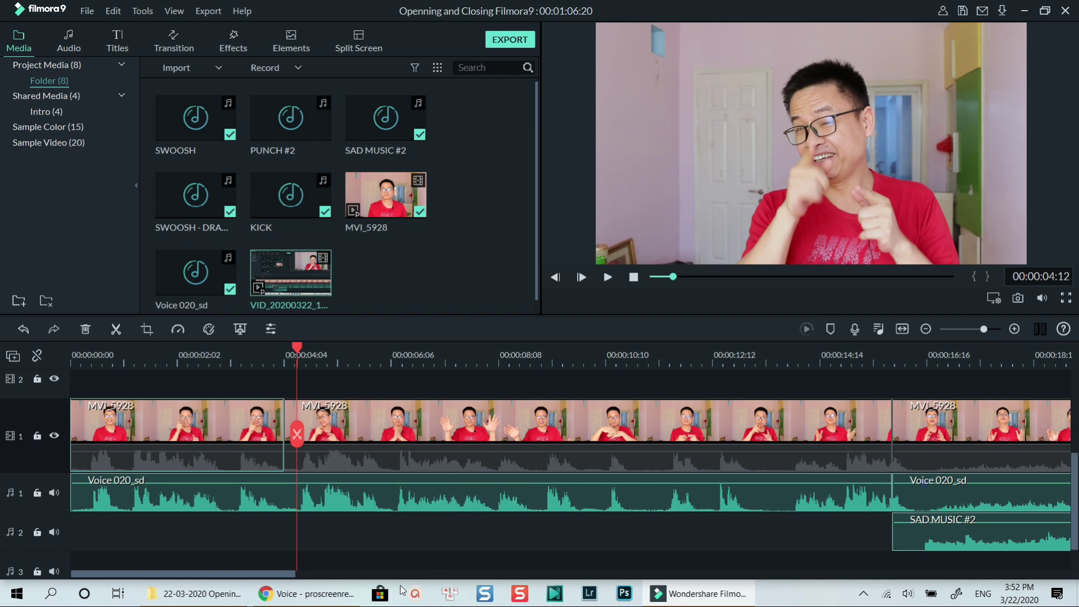
pyautogui.moveTo(270, 575); pyautogui.dragTo(661, 548)
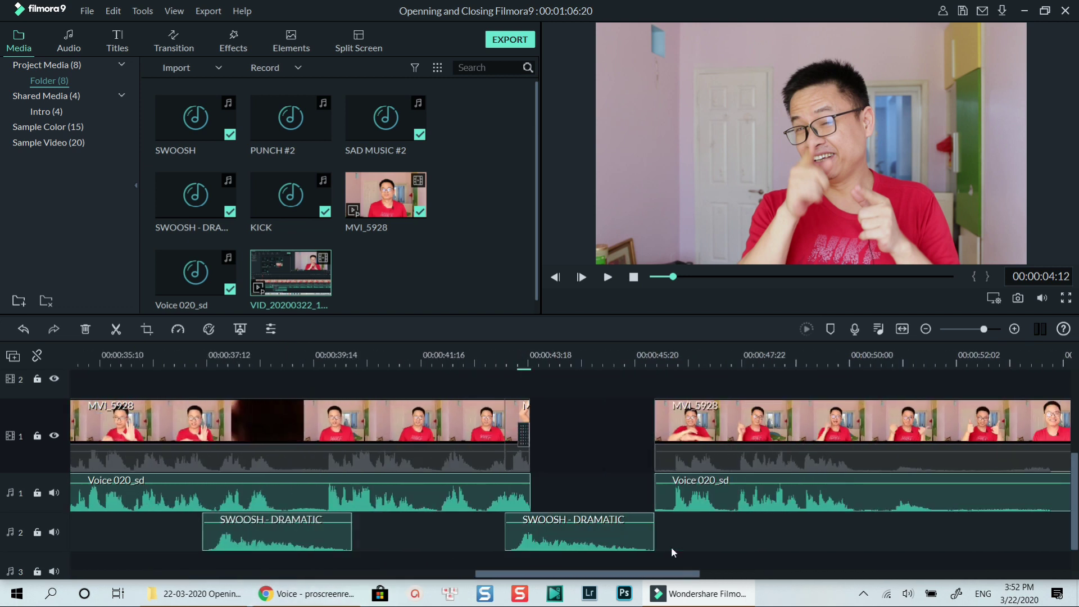
pyautogui.scroll(2, 660, 553)
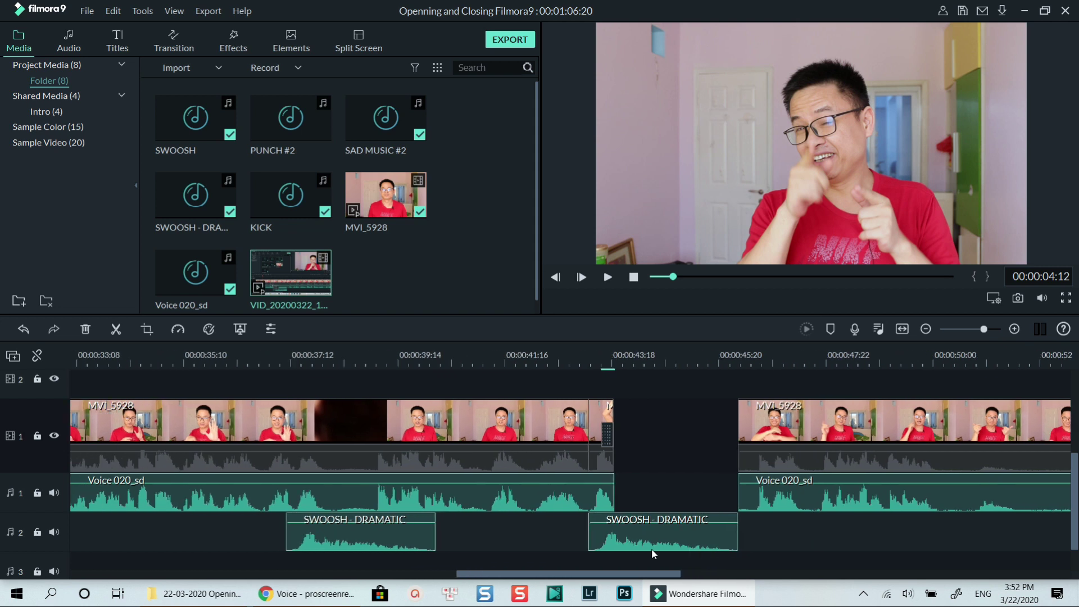
# Place the playhead at 00:00:43:07 on the closing clip and open its Pan & Zoom settings.
pyautogui.click(586, 369)
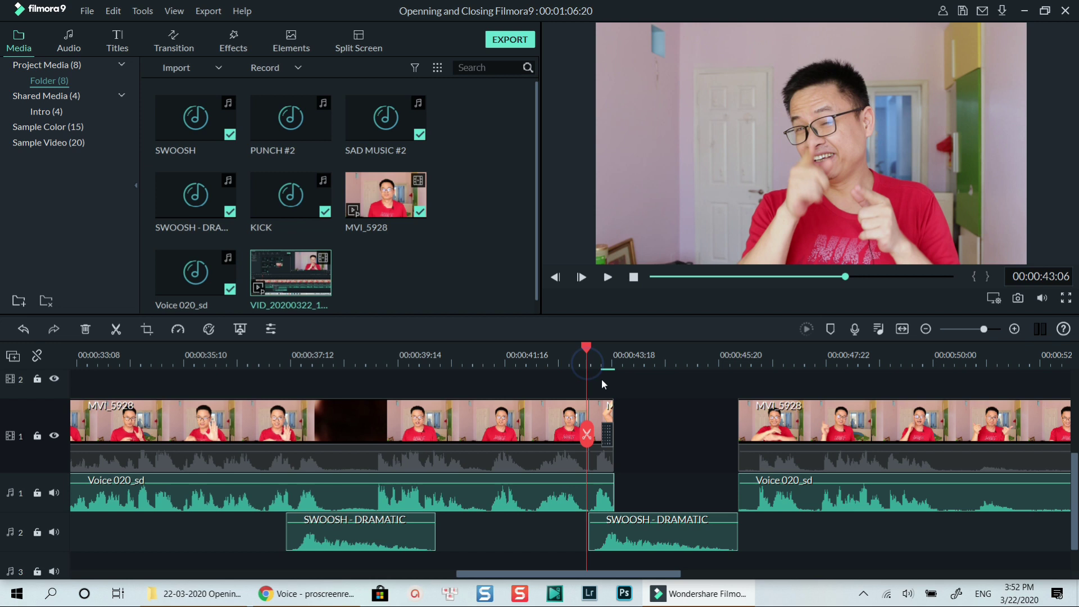
pyautogui.click(588, 345)
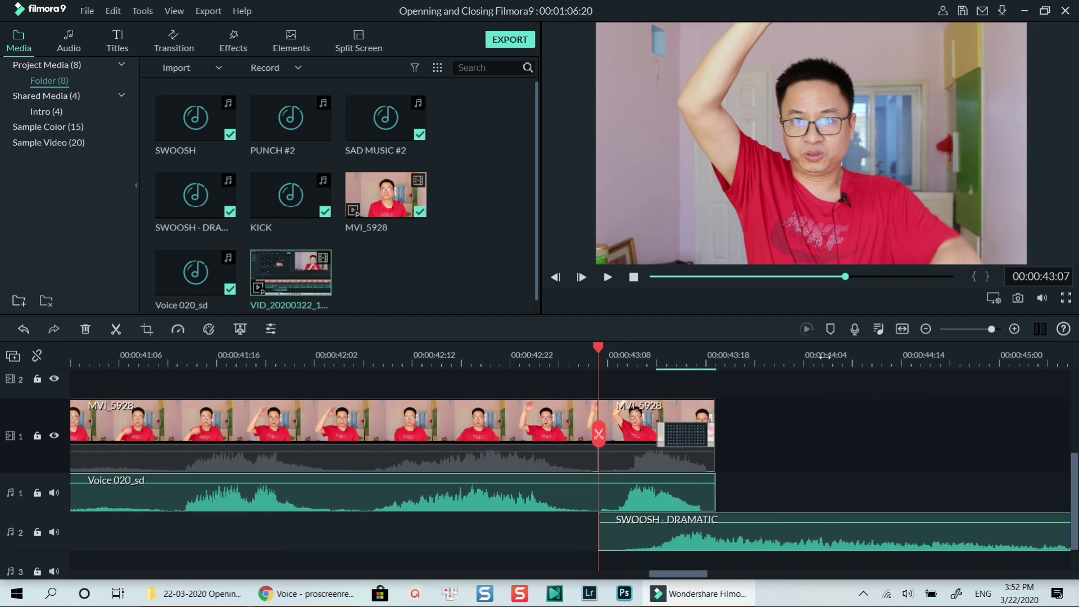
pyautogui.scroll(1, 825, 355)
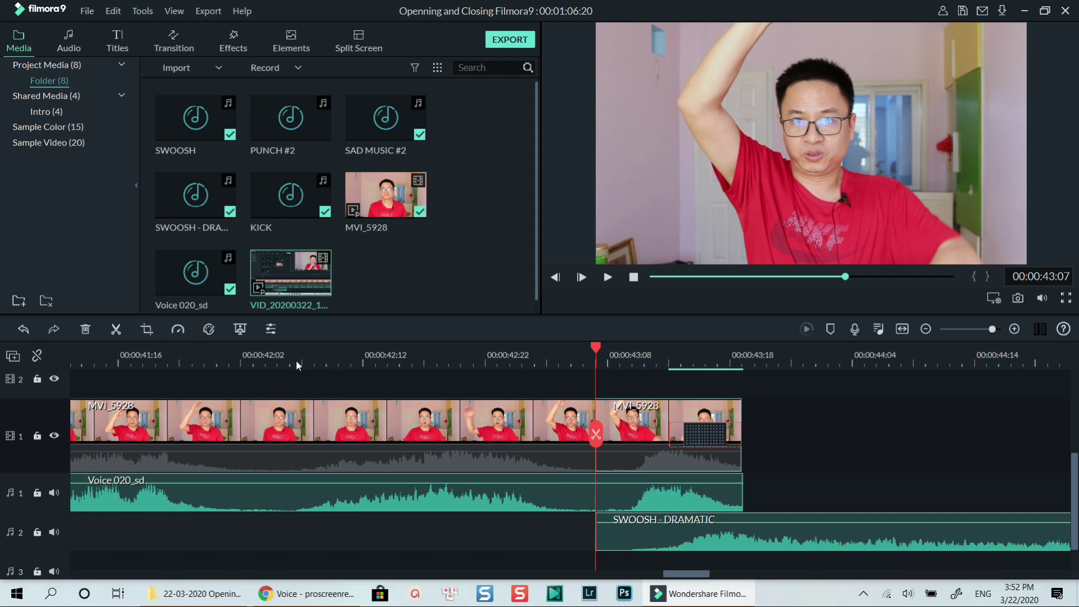
pyautogui.hotkey('alt', 'c')
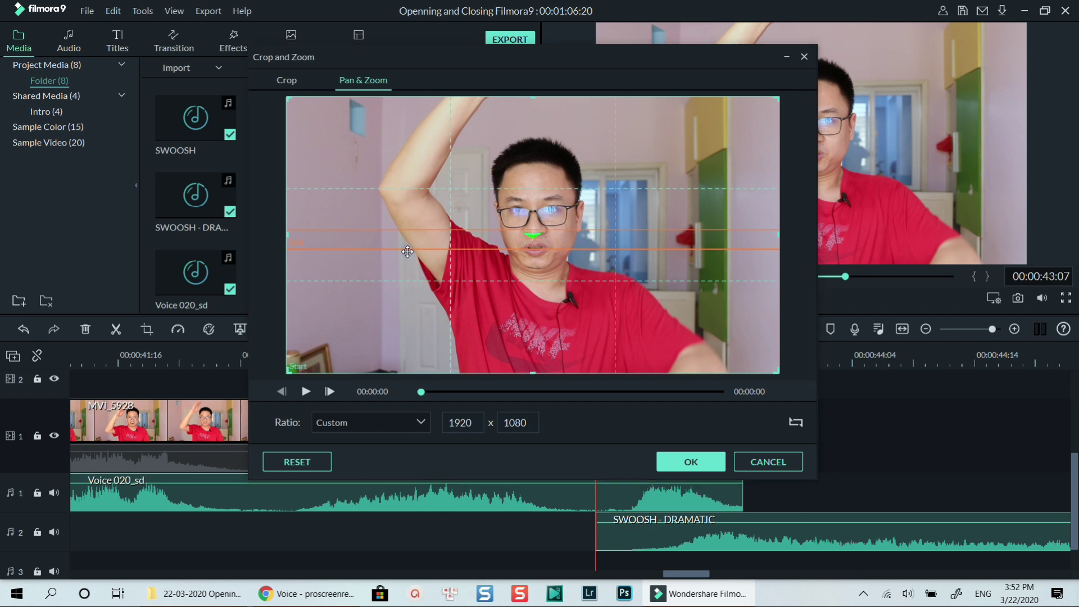
# Shrink the End frame to a thin 1920x79 eye-level strip and preview the closing zoom.
pyautogui.moveTo(408, 247); pyautogui.dragTo(411, 252)
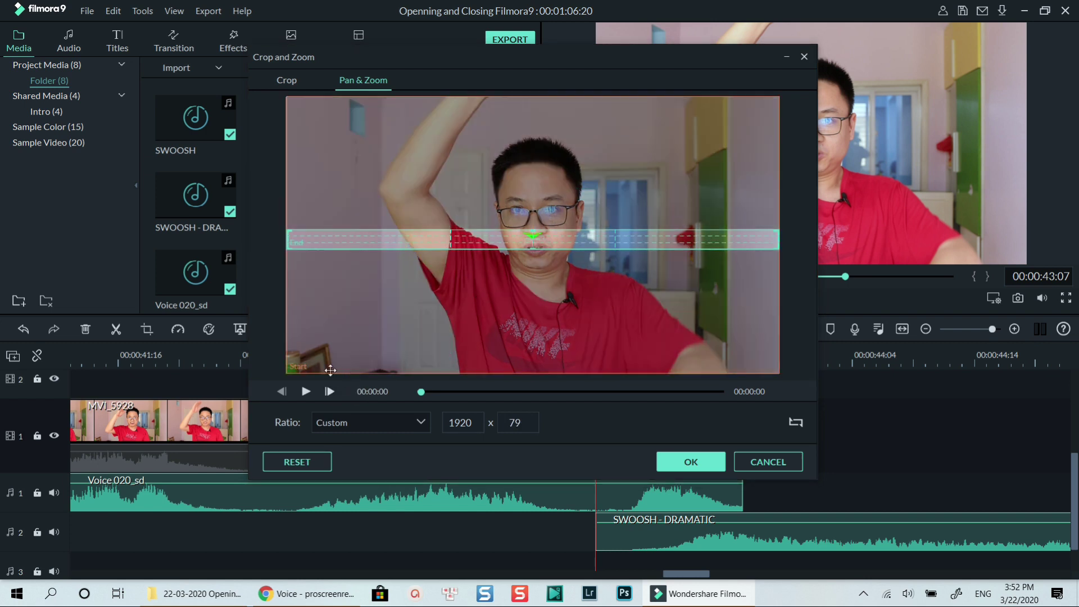
pyautogui.click(306, 392)
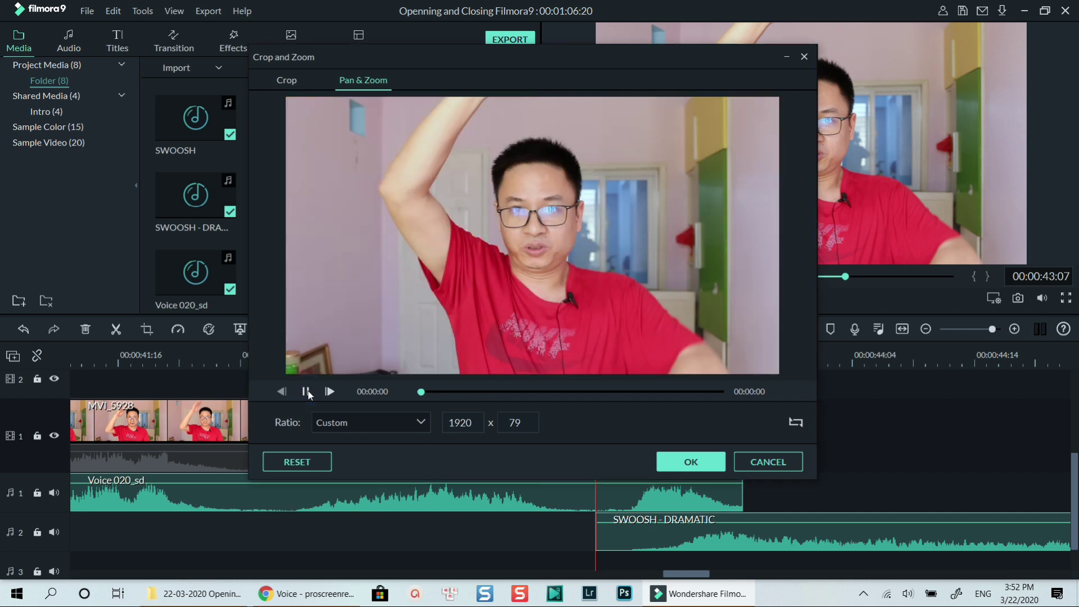